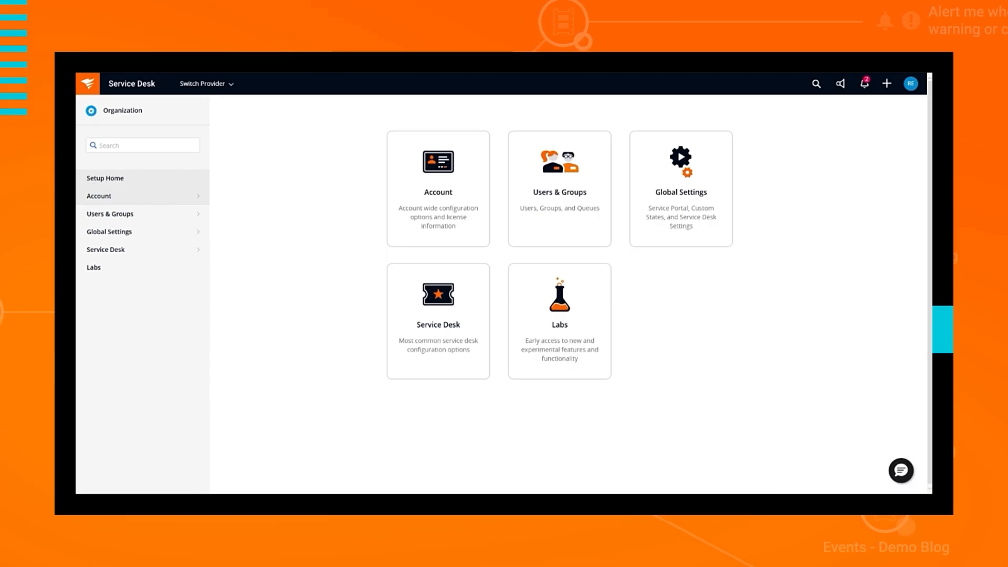
# - Open the account's service providers list and review the templates offered for creating a service provider
pyautogui.click(167, 201)
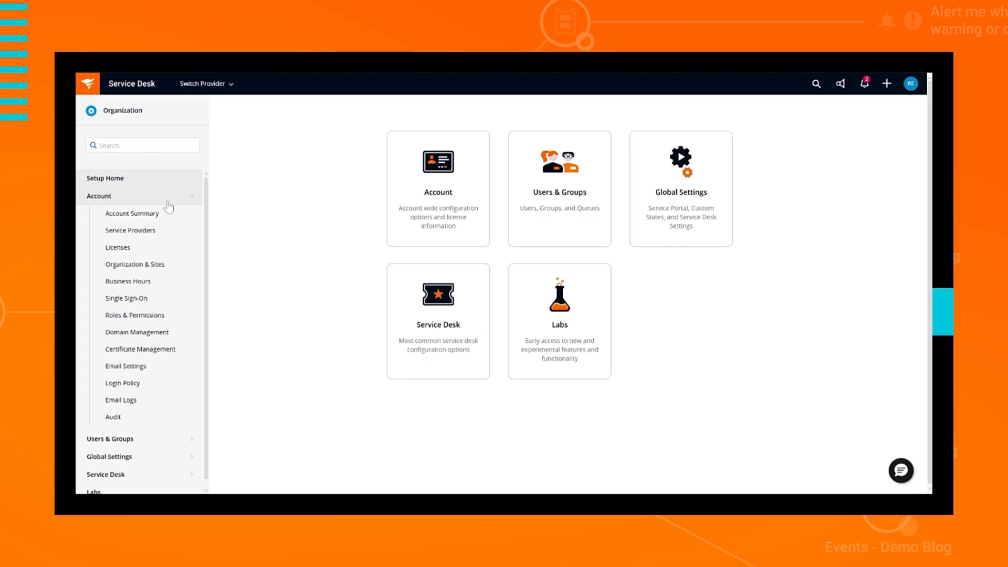
pyautogui.click(161, 236)
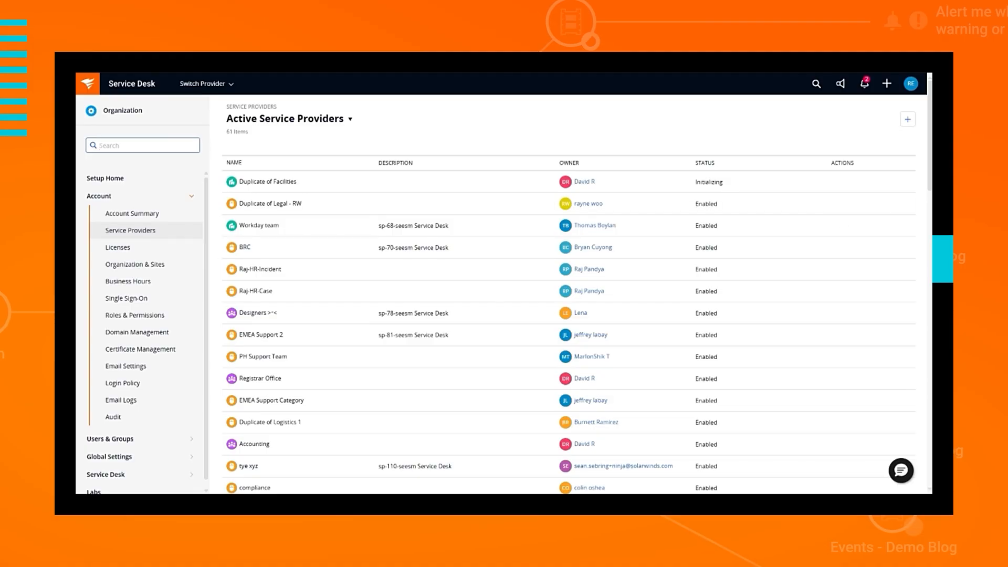
pyautogui.click(907, 119)
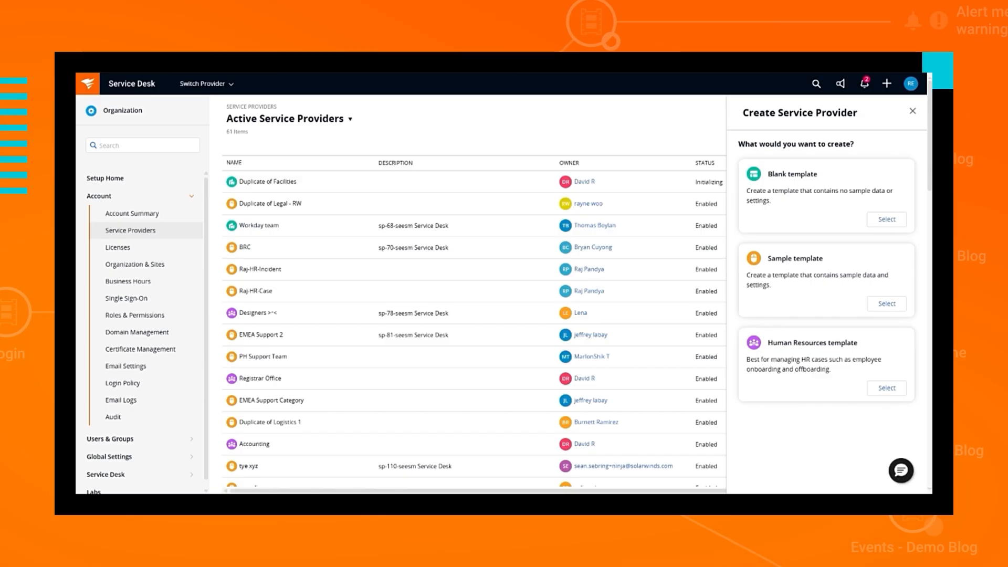
pyautogui.click(913, 111)
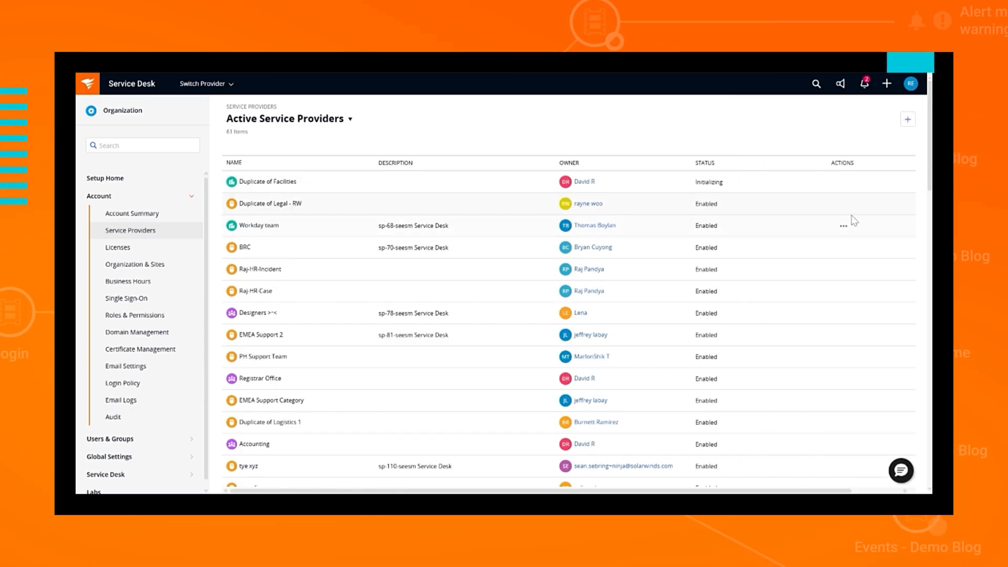
# - View the actions available for the Duplicate of Legal - RW service provider
pyautogui.moveTo(850, 213)
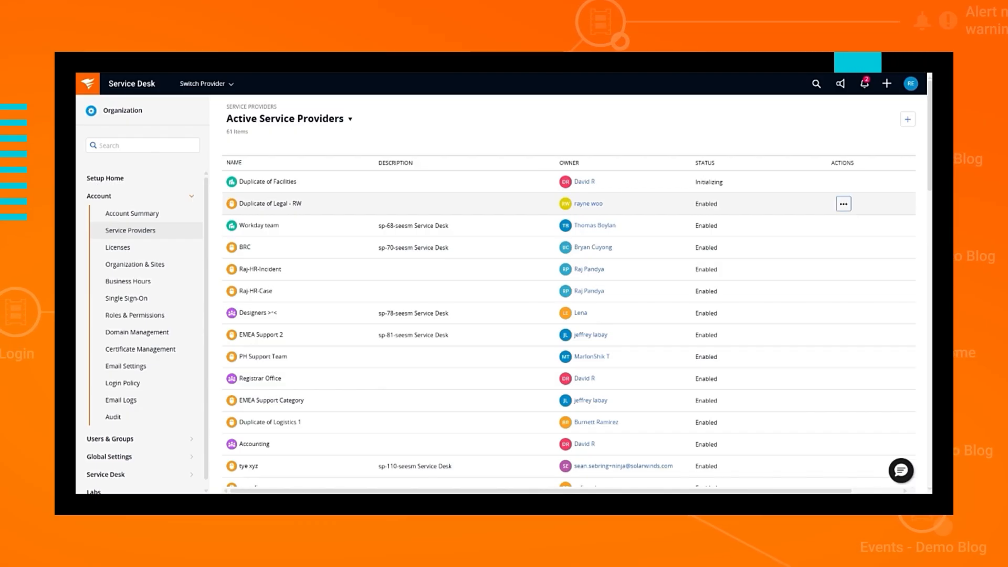
pyautogui.click(843, 204)
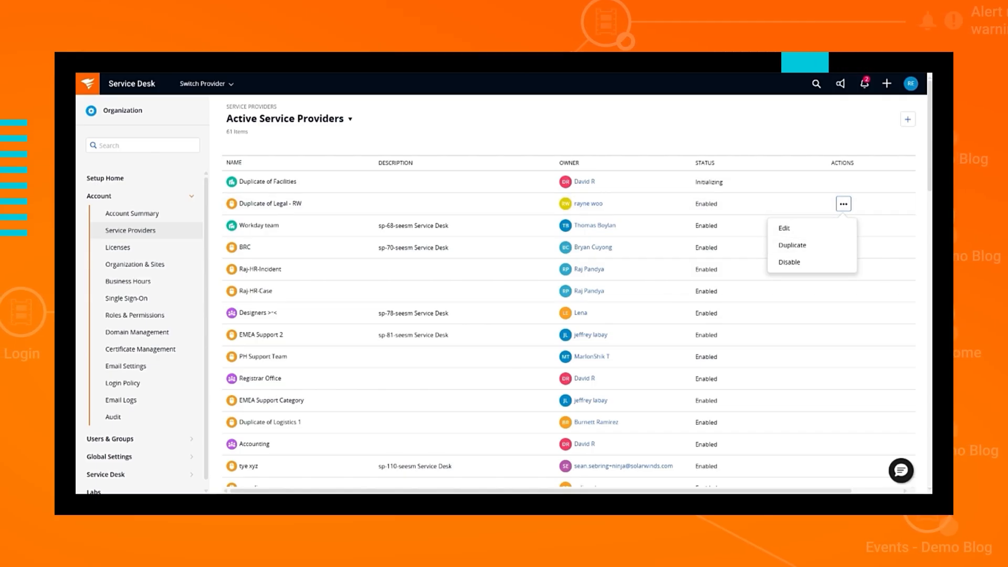
# - Start a new service provider from the Human Resources template and name it Hr Services
pyautogui.click(908, 119)
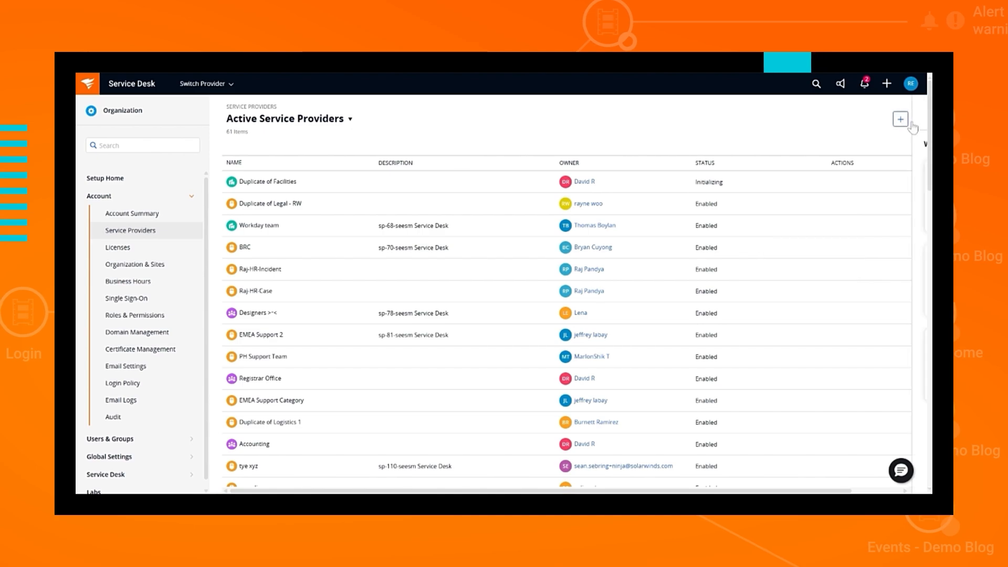
pyautogui.click(908, 119)
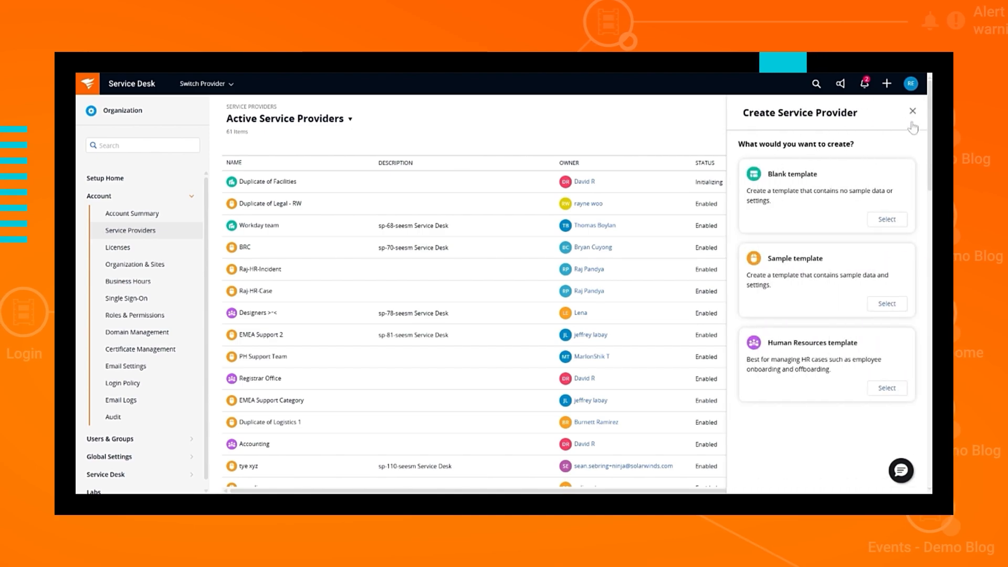
pyautogui.click(887, 388)
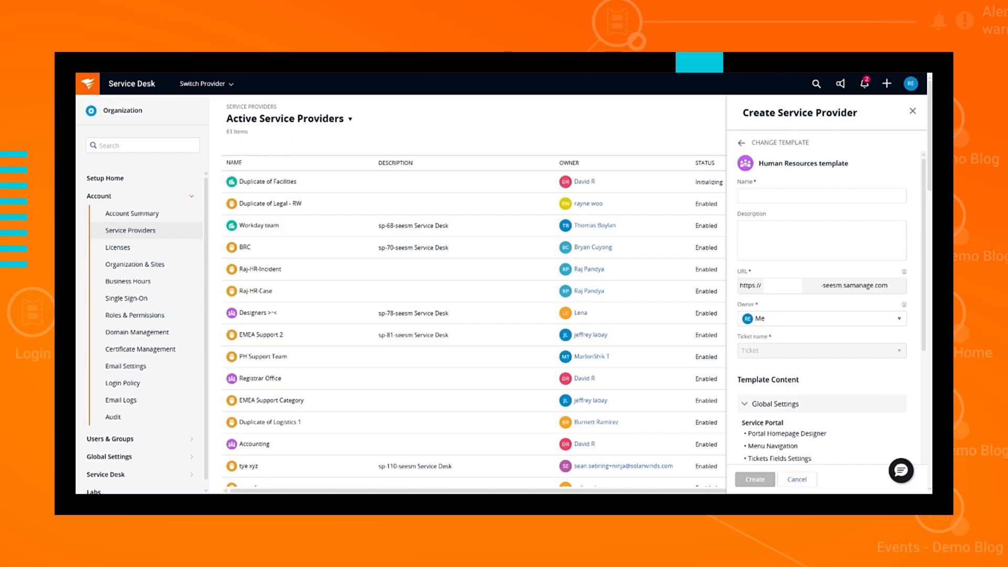
pyautogui.moveTo(926, 347); pyautogui.dragTo(931, 465)
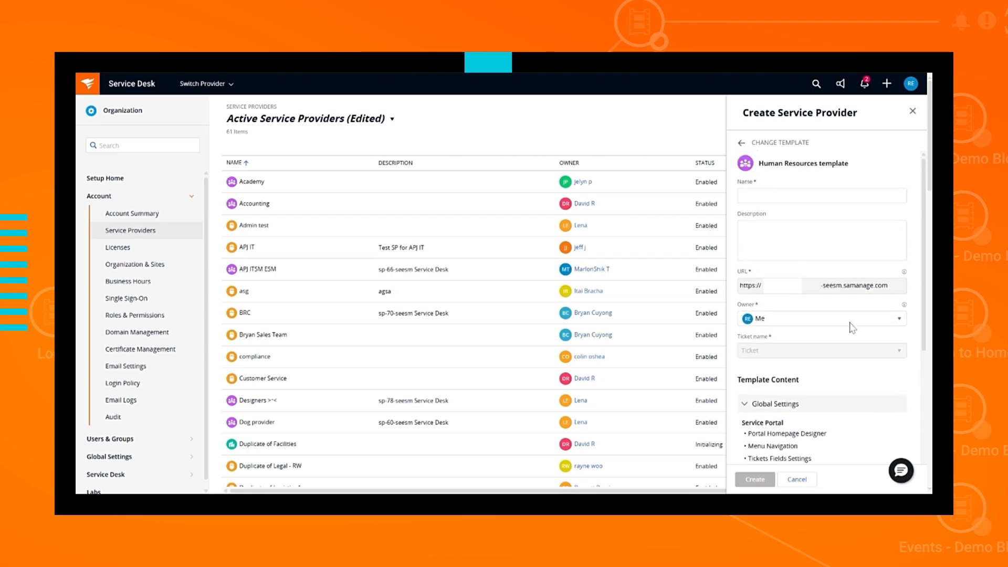
pyautogui.write('Hr Serv')
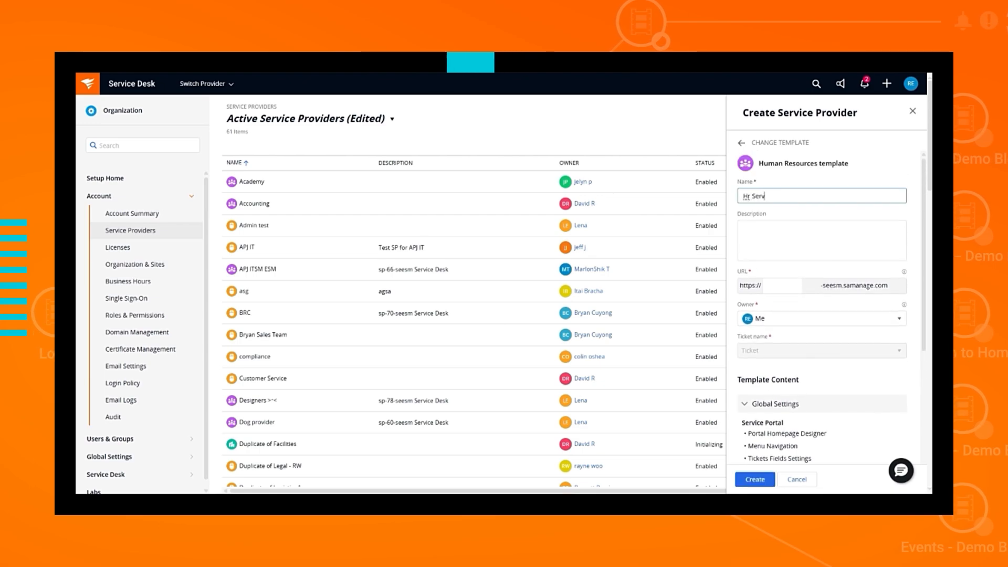
pyautogui.write('ices')
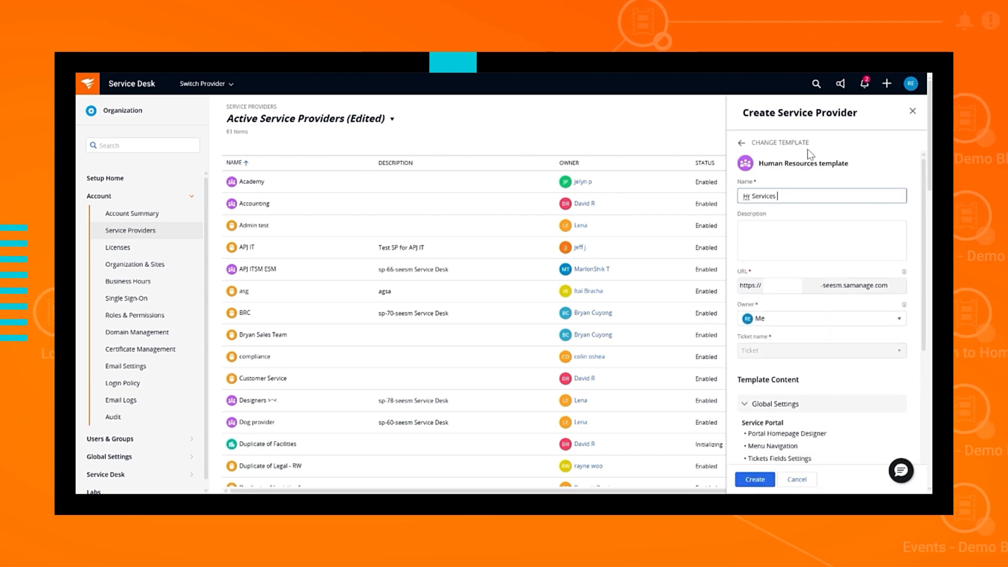
# - Copy the provider name into the URL and remove its space so the subdomain prefix reads HrServices
pyautogui.hotkey('ctrl', 'a')
pyautogui.hotkey('ctrl', 'c')
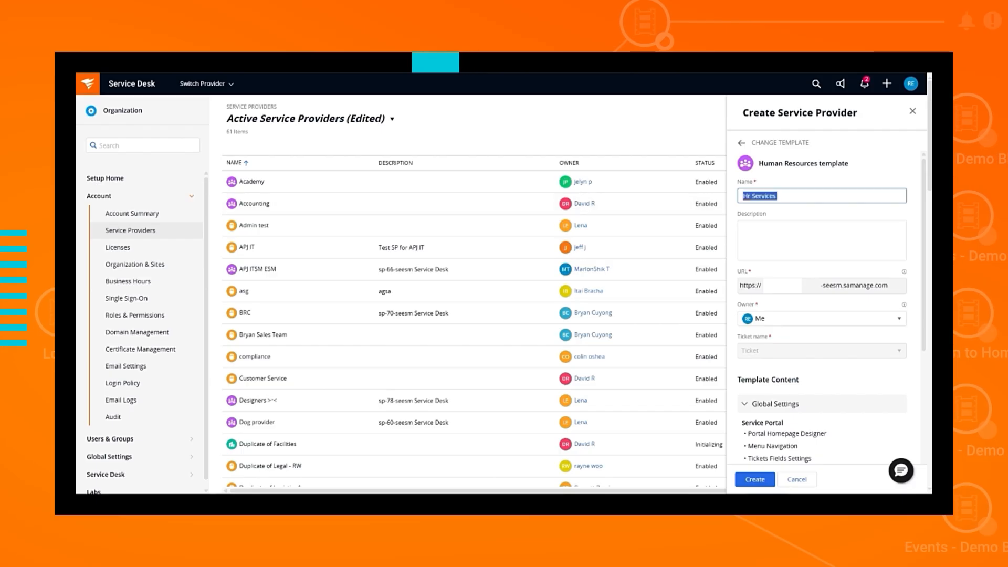
pyautogui.click(783, 286)
pyautogui.hotkey('ctrl', 'v')
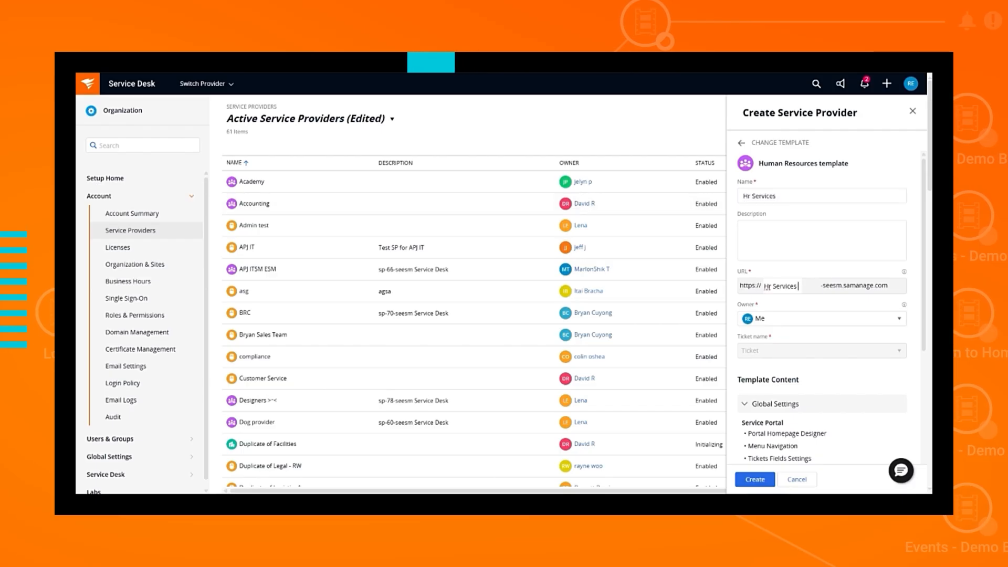
pyautogui.click(771, 286)
pyautogui.press('BackSpace')
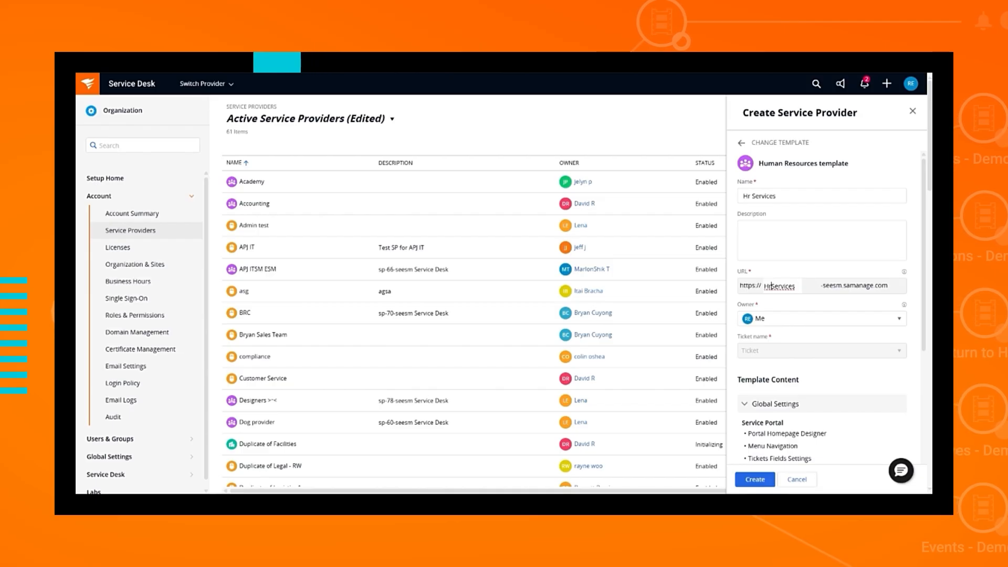
# - Review the template content and create the Hr Services service provider
pyautogui.scroll(-2, 927, 374)
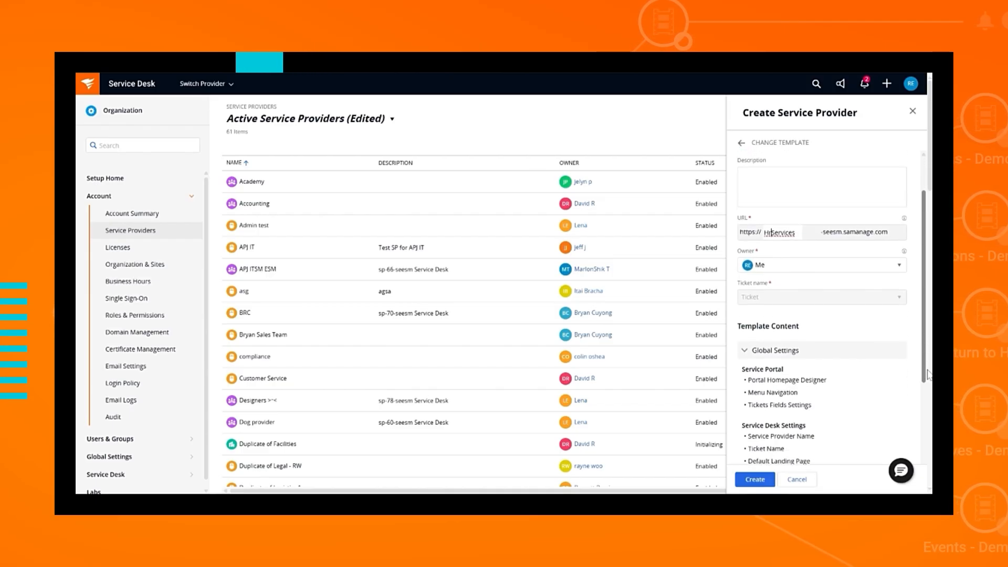
pyautogui.scroll(-5, 927, 374)
pyautogui.click(764, 481)
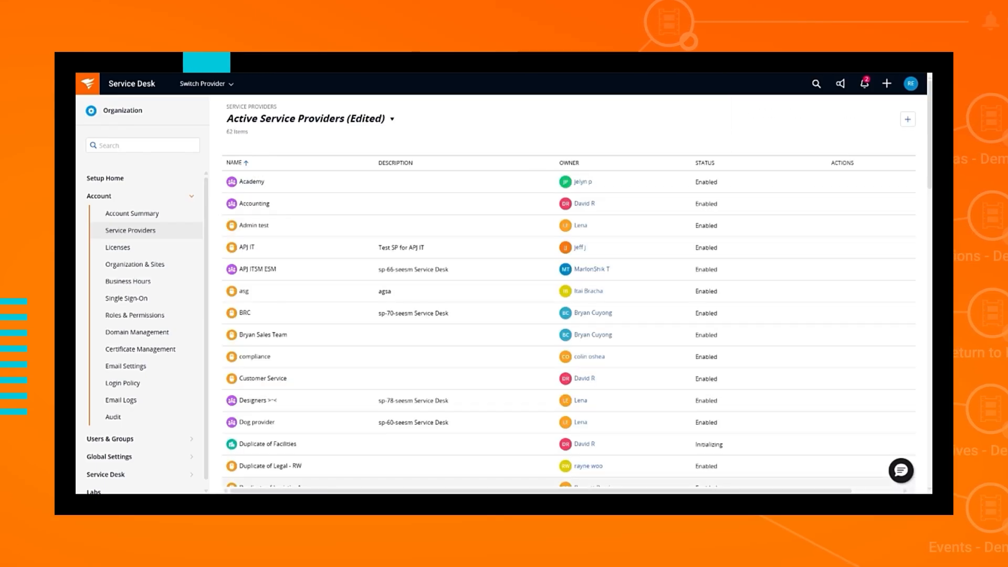
# - Open the landing page design in the organization's global settings and add a custom tile widget
pyautogui.moveTo(837, 335)
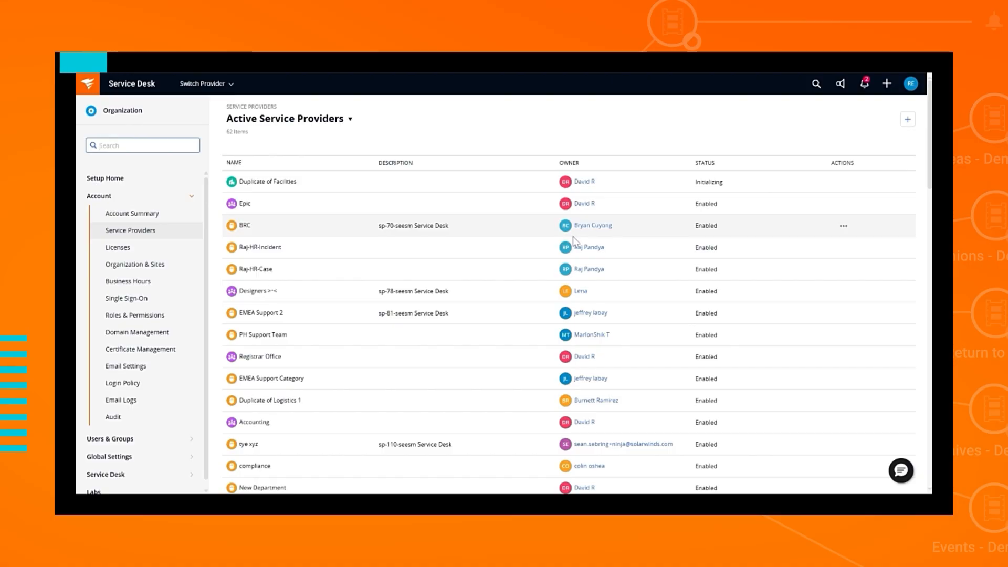
pyautogui.click(192, 200)
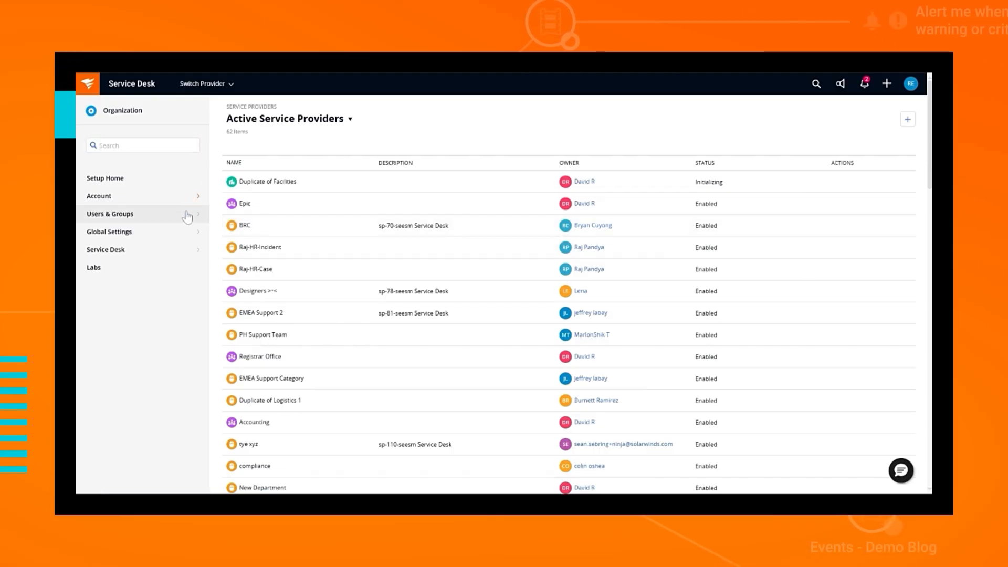
pyautogui.click(179, 240)
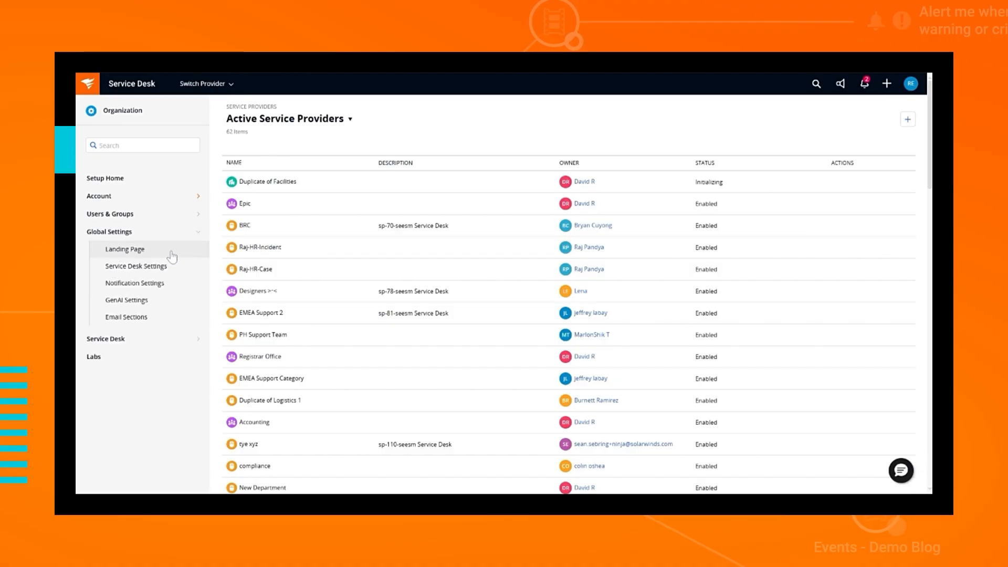
pyautogui.click(171, 256)
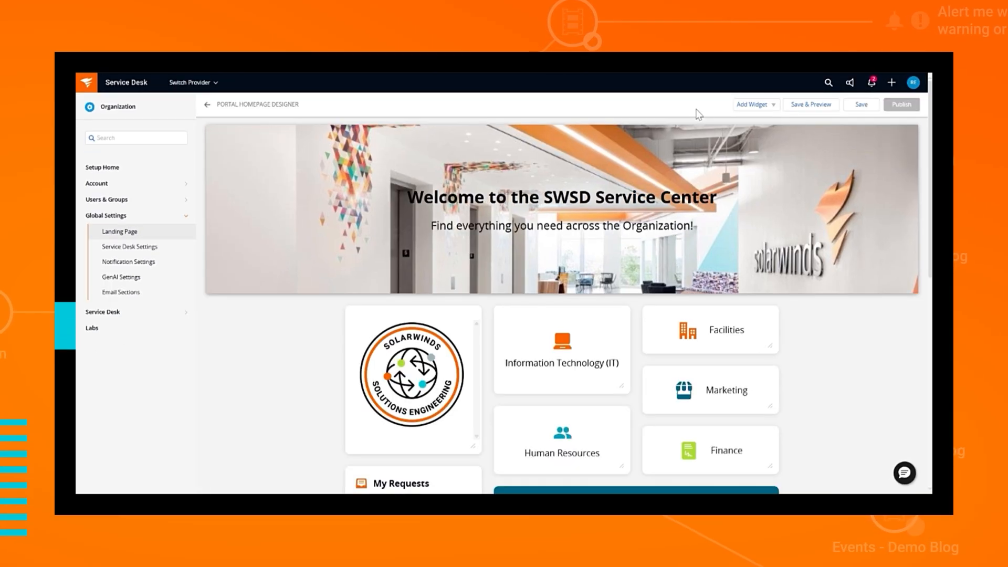
pyautogui.click(755, 104)
pyautogui.click(744, 157)
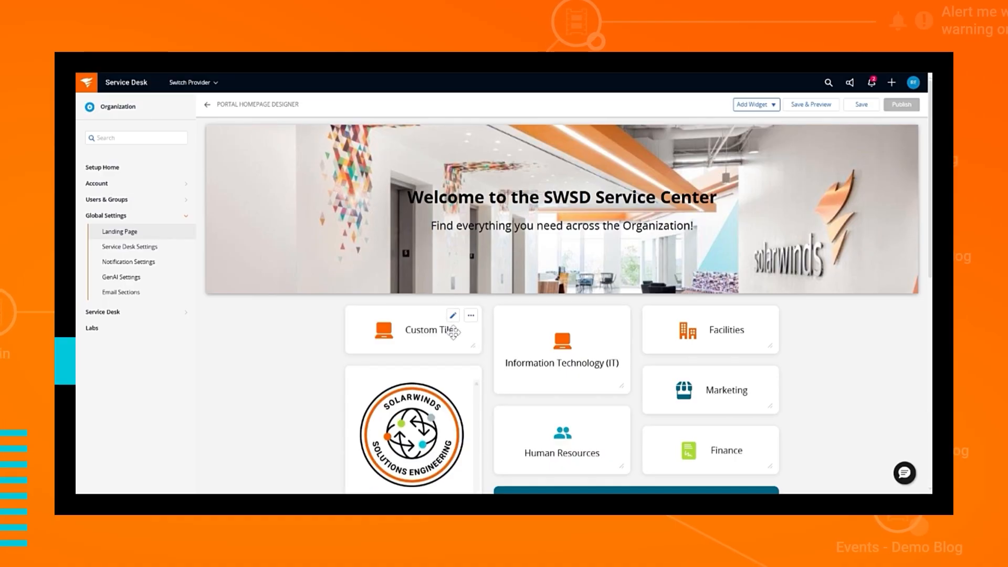
# - Label the new custom tile People & Culture and set its link to the copied samanage.com/welcome.portal address
pyautogui.click(452, 315)
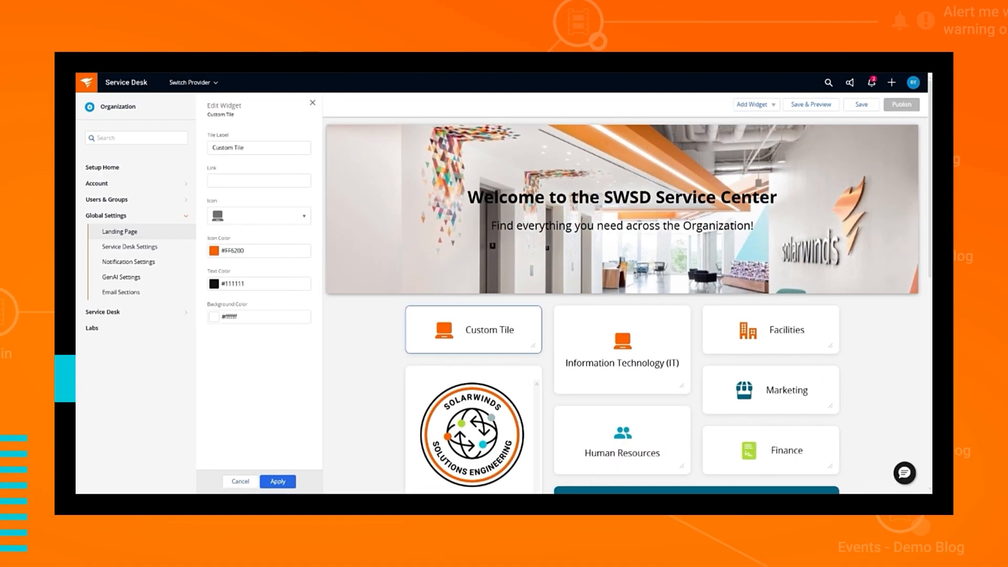
pyautogui.hotkey('ctrl', 'a')
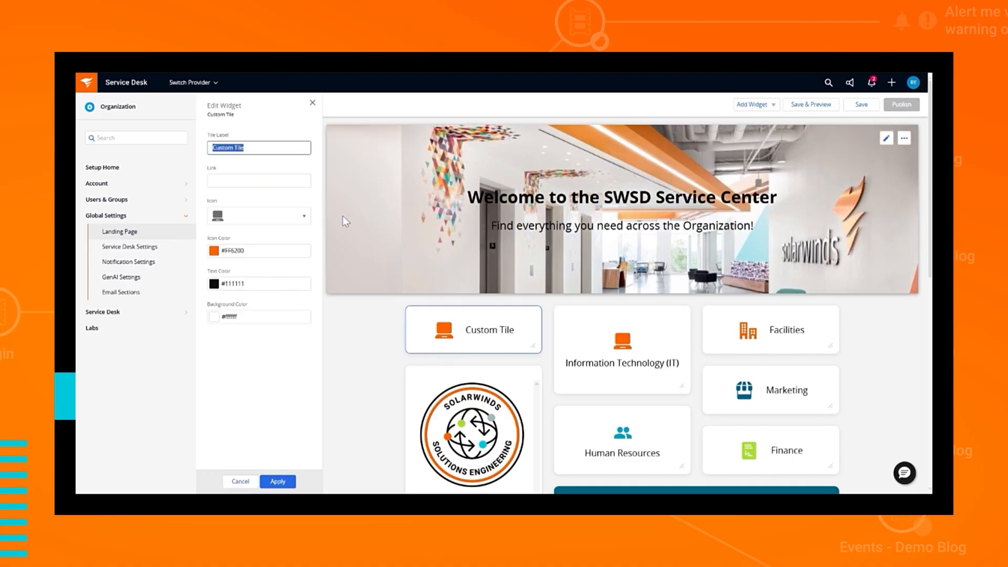
pyautogui.write('Peo')
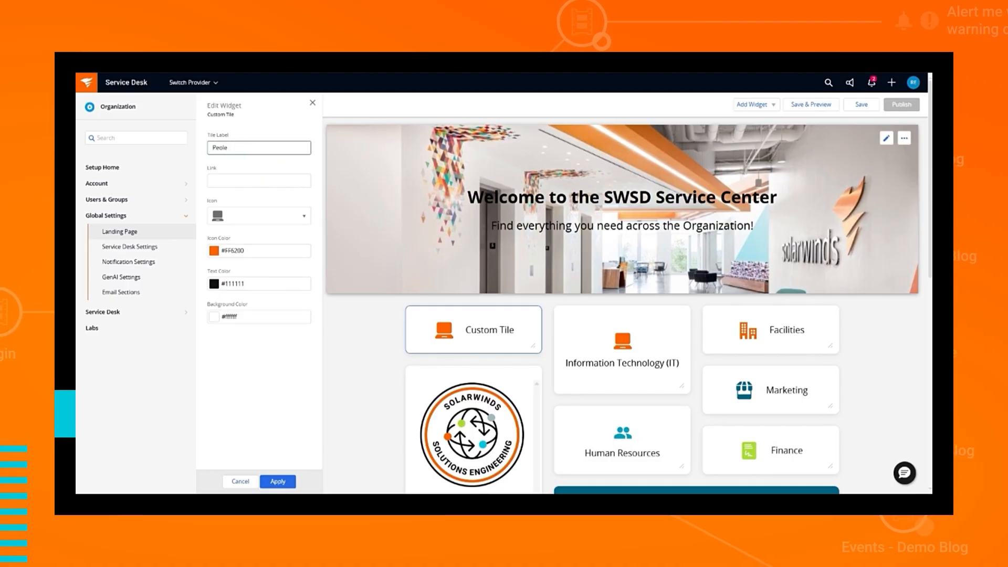
pyautogui.write('le')
pyautogui.press('BackSpace')
pyautogui.press('BackSpace')
pyautogui.press('BackSpace')
pyautogui.write('ople & Cultu')
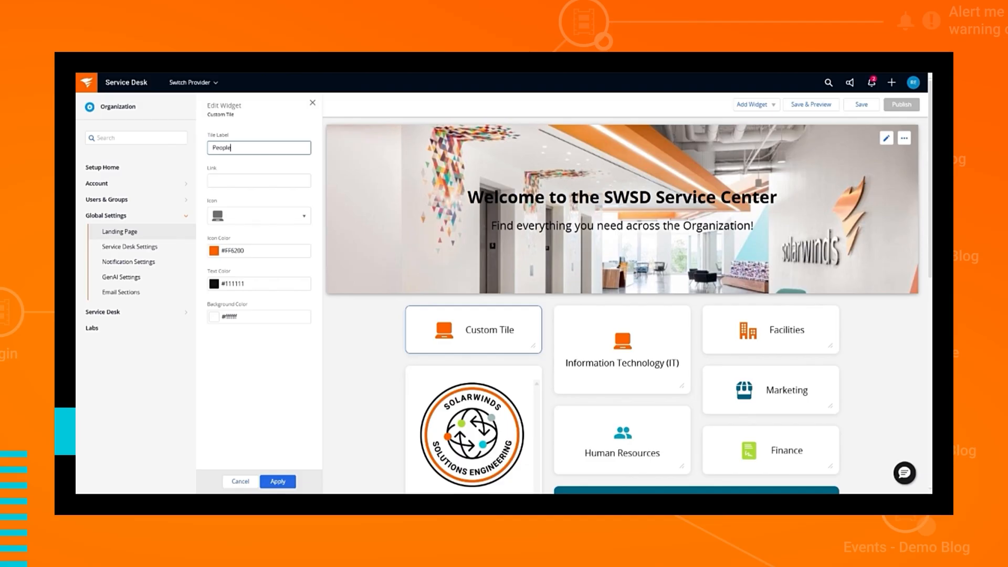
pyautogui.write('re')
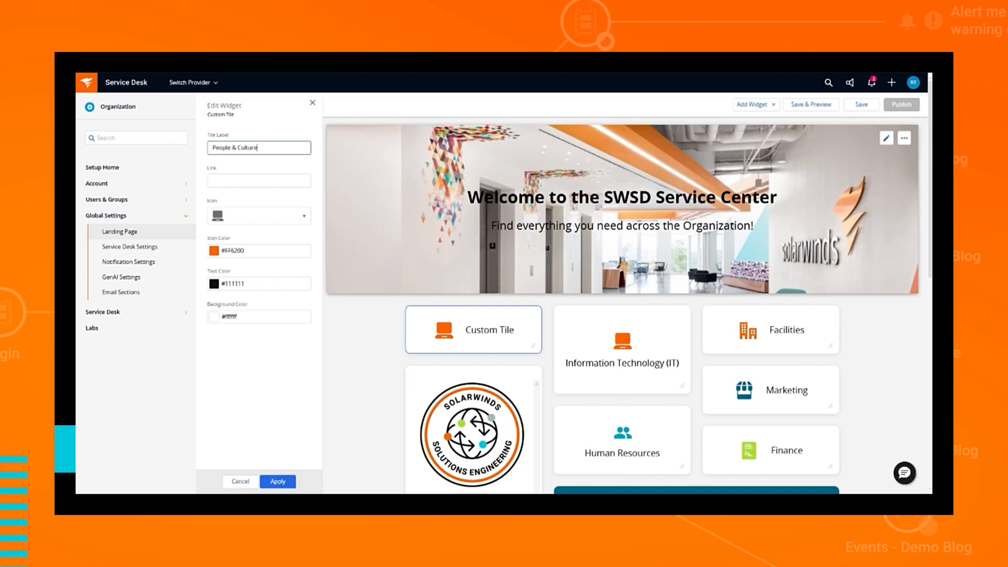
pyautogui.press('Tab')
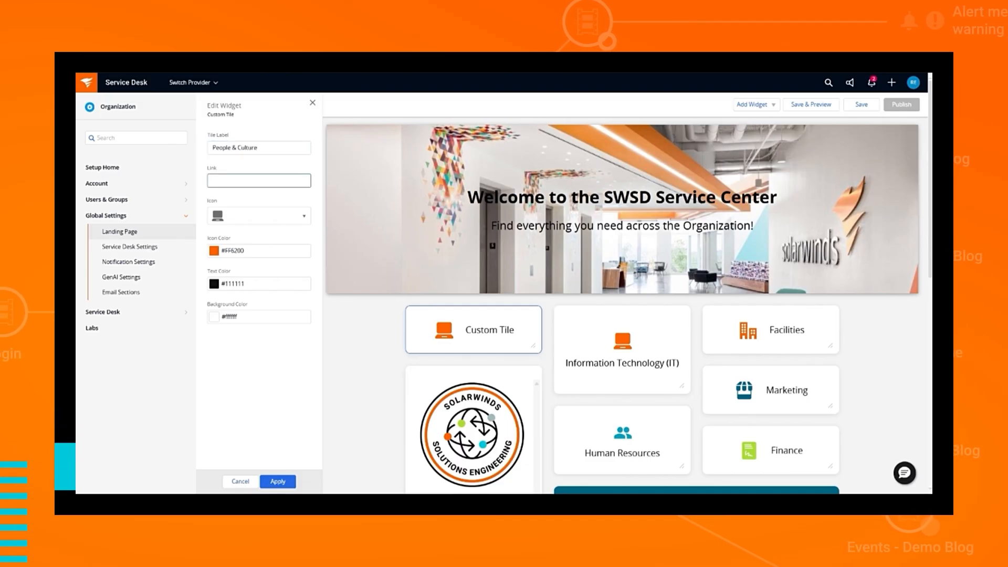
pyautogui.hotkey('ctrl', 'v')
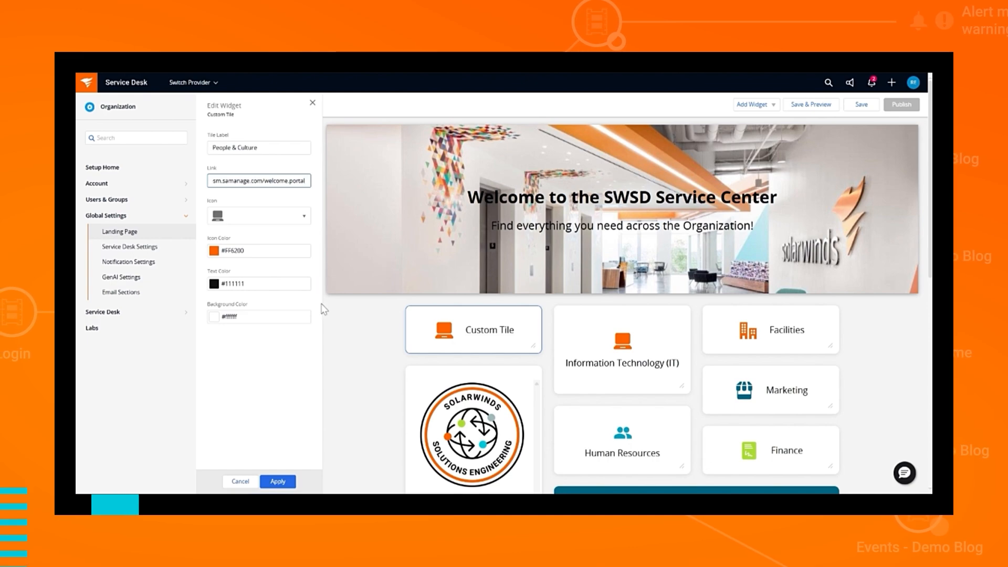
# - Apply the tile changes and publish the portal homepage layout to the entire organization
pyautogui.click(278, 482)
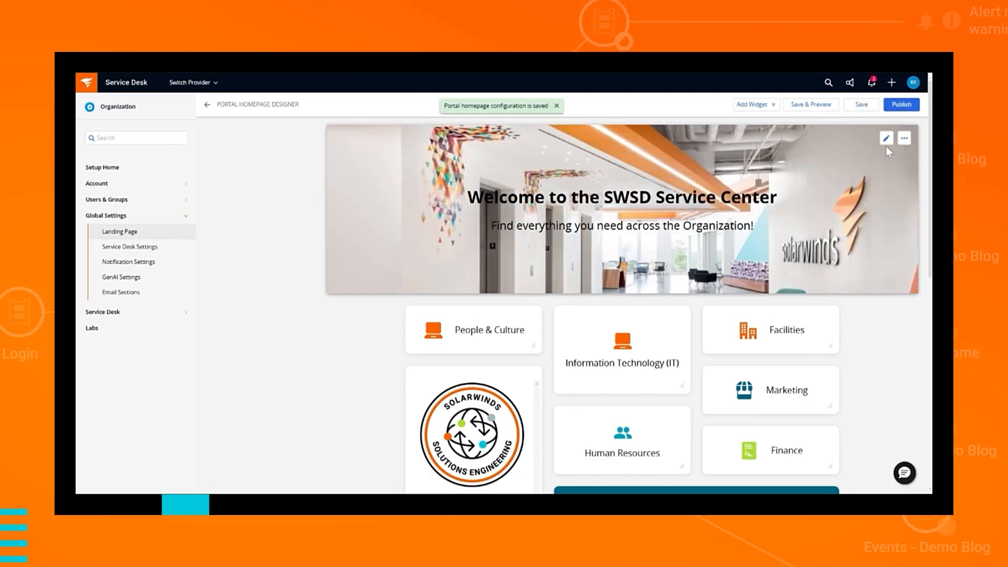
pyautogui.click(906, 108)
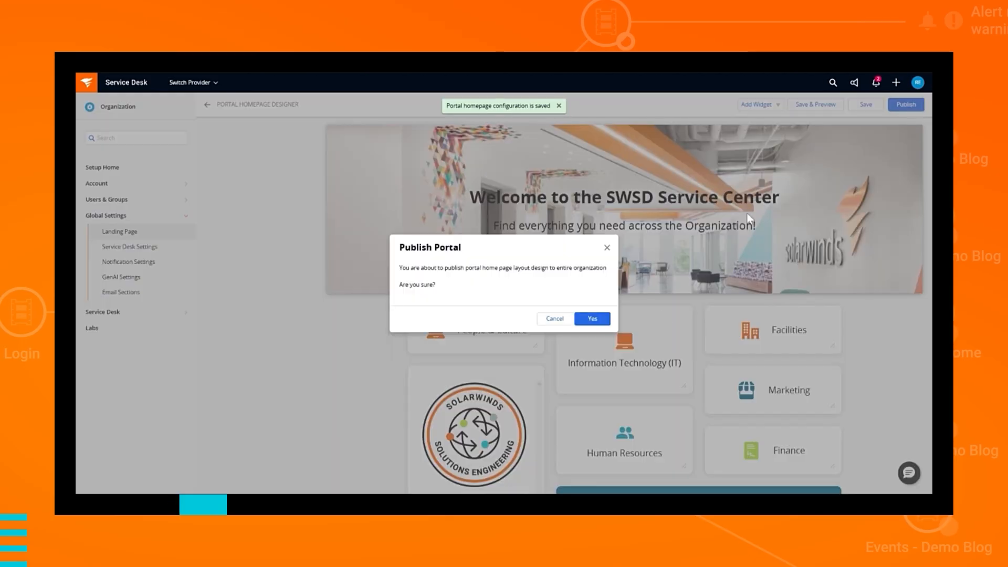
pyautogui.click(583, 321)
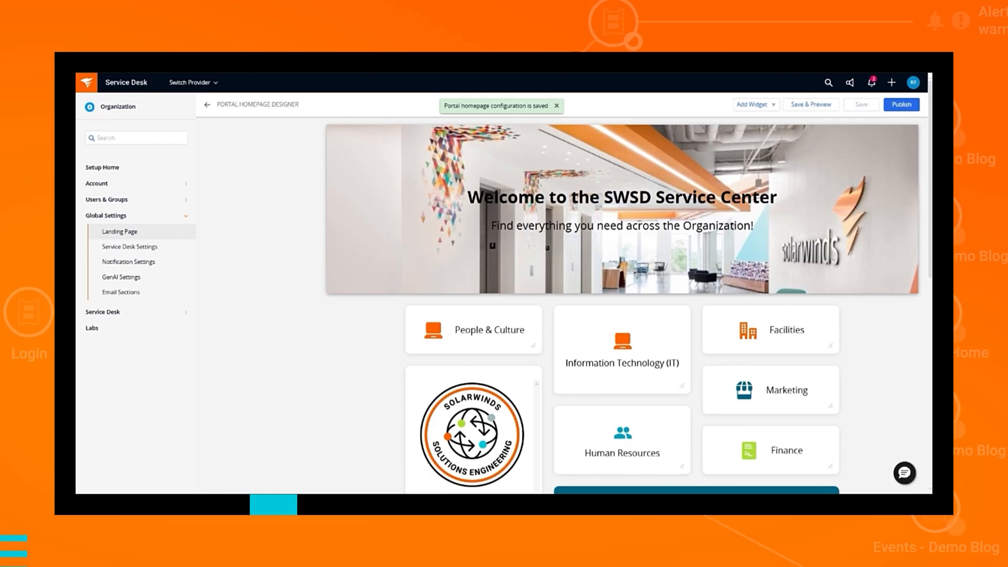
# - Open the People & Culture tile on the published landing page to check its portal, and return to the platform
pyautogui.moveTo(465, 336)
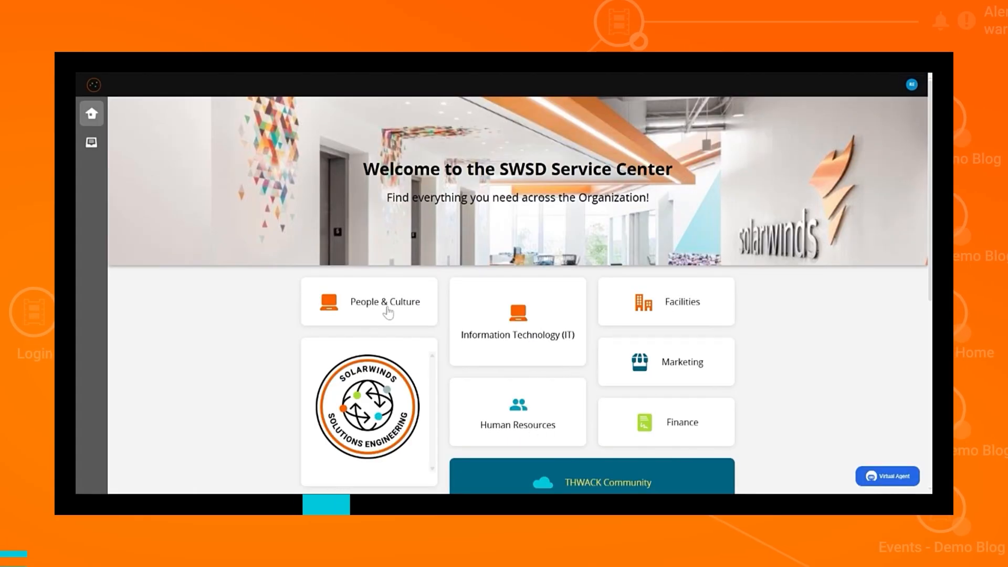
pyautogui.click(391, 308)
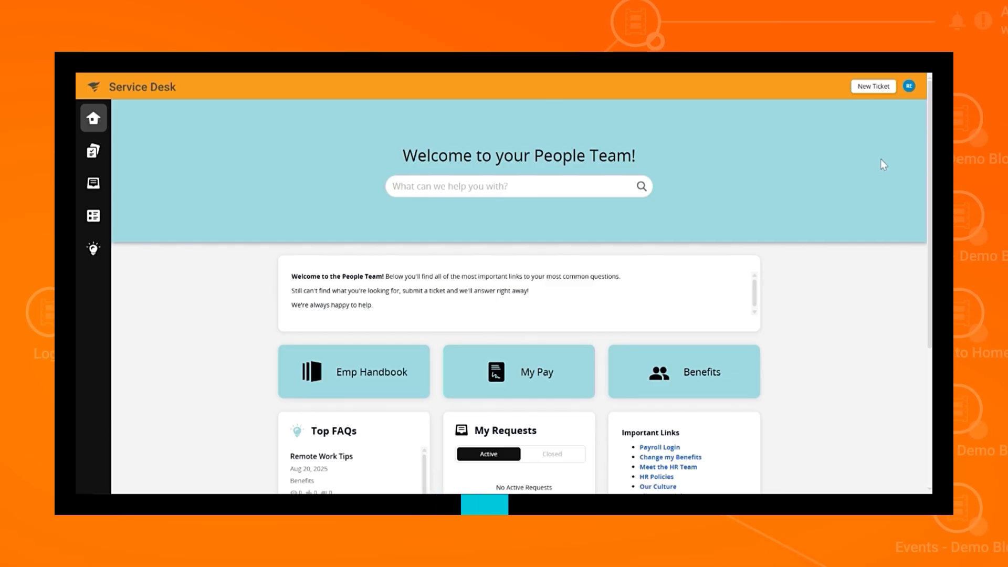
pyautogui.click(909, 86)
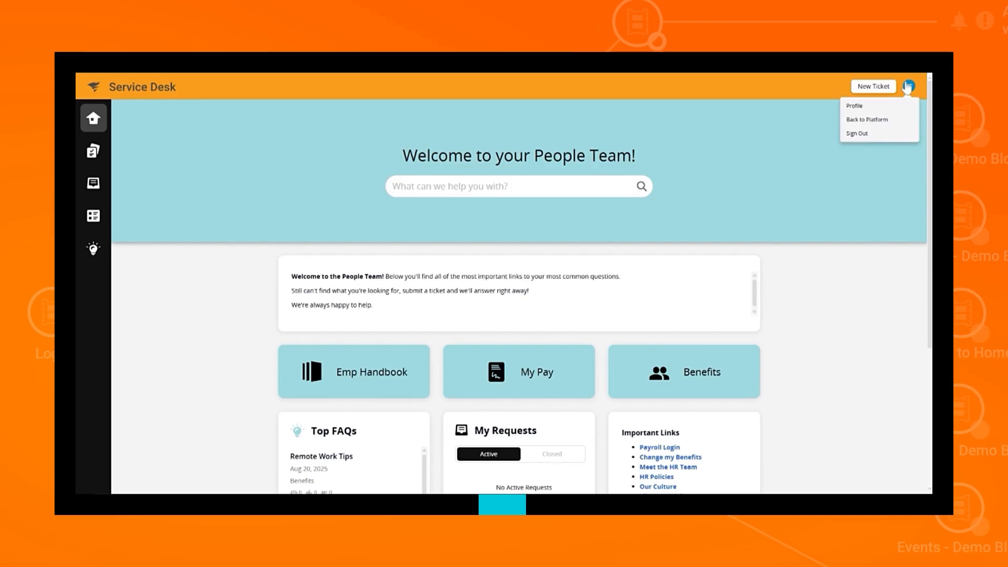
pyautogui.click(887, 120)
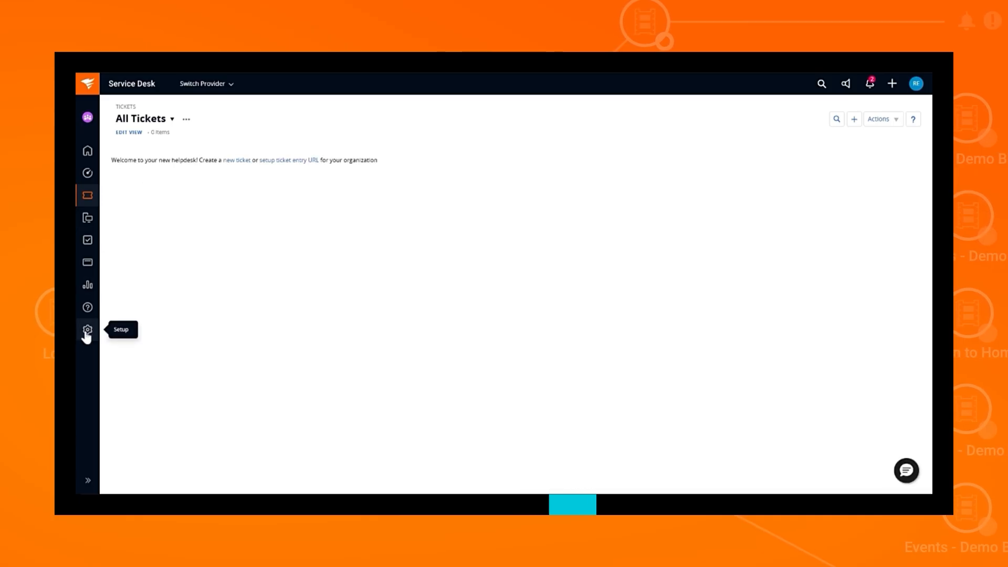
# - Open the Roles & Permissions page in the service provider's account setup
pyautogui.click(86, 334)
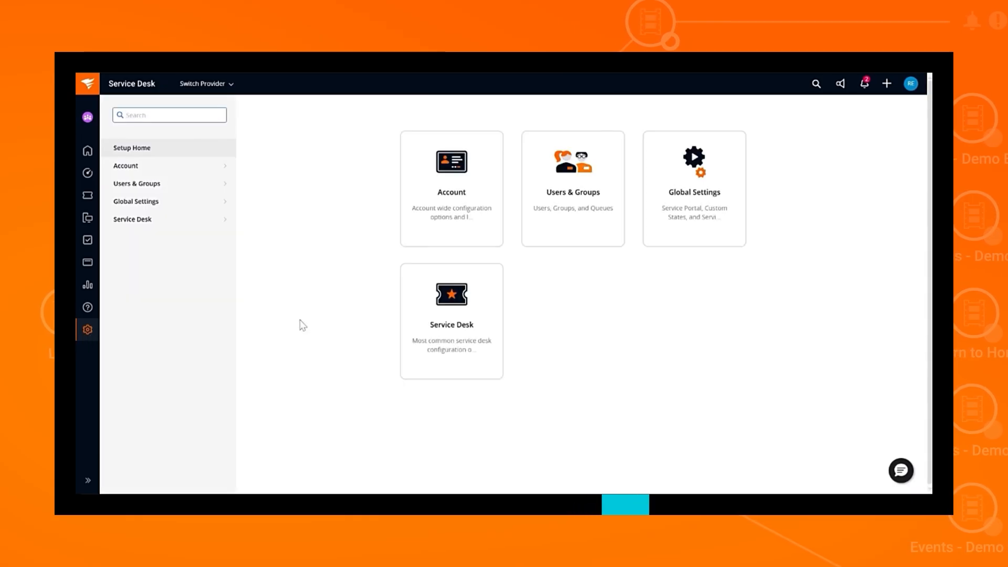
pyautogui.click(203, 167)
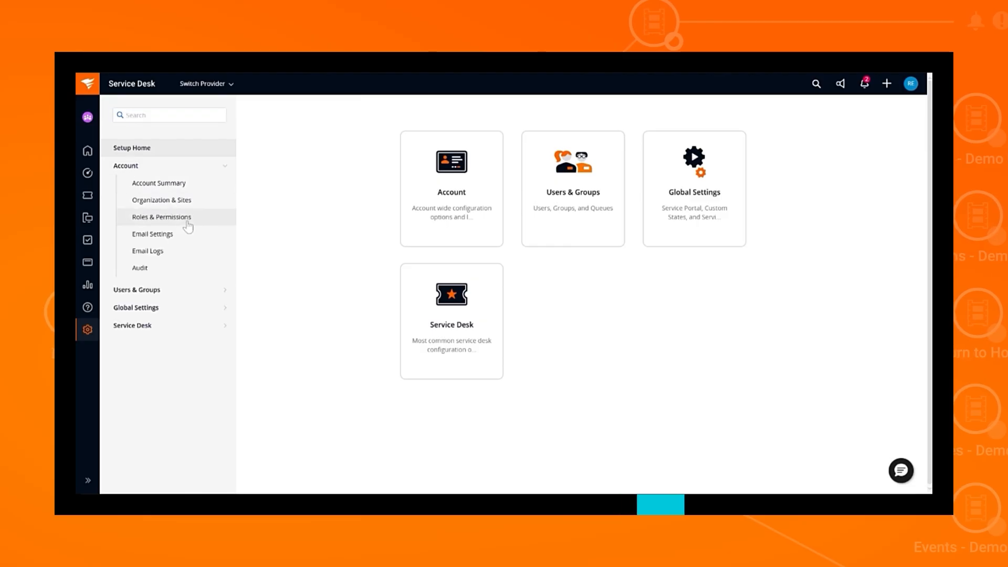
pyautogui.click(190, 225)
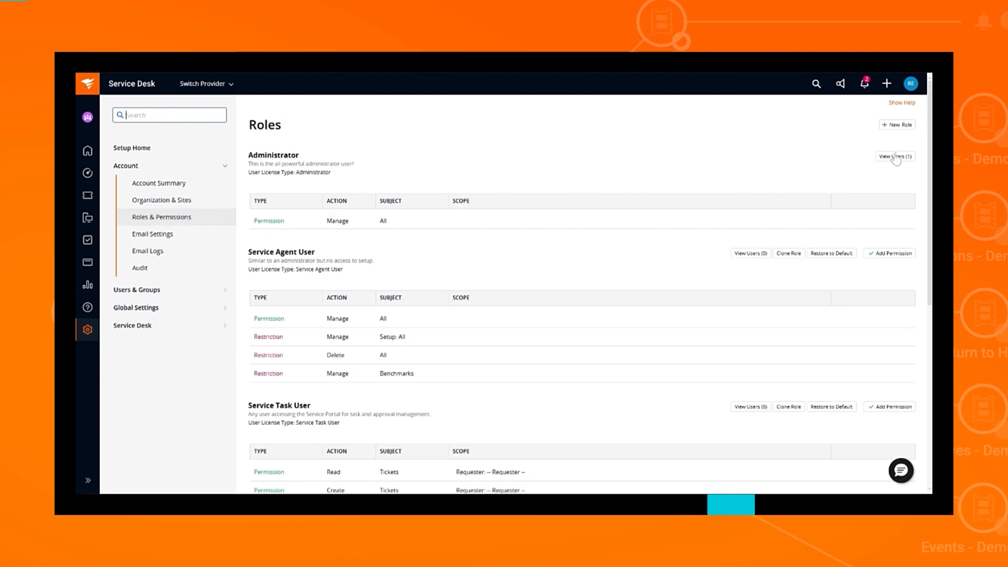
# - Create a new role named IT Agent with the Service Agent User license type
pyautogui.click(902, 126)
pyautogui.write('IT A')
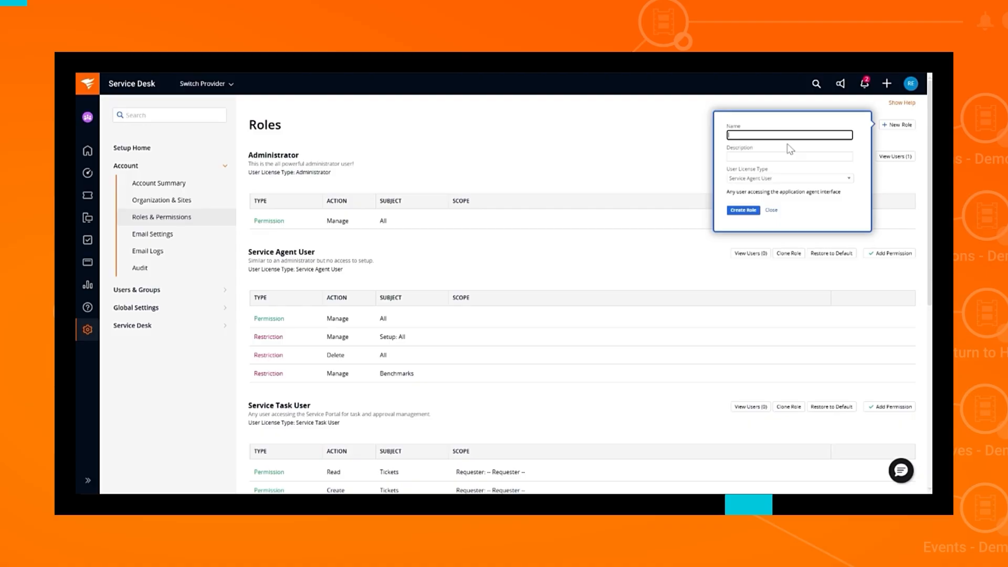
pyautogui.write('gent')
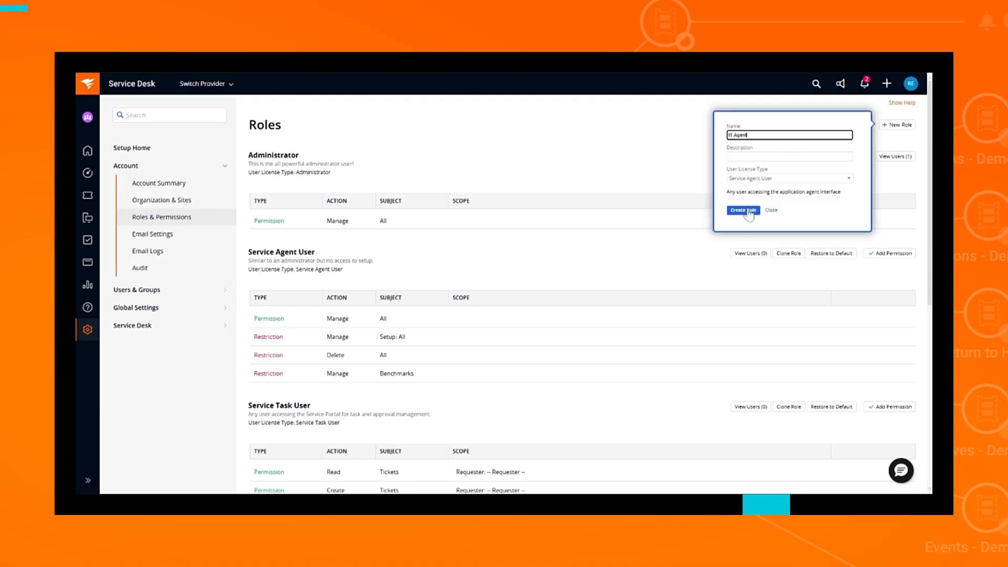
pyautogui.click(743, 210)
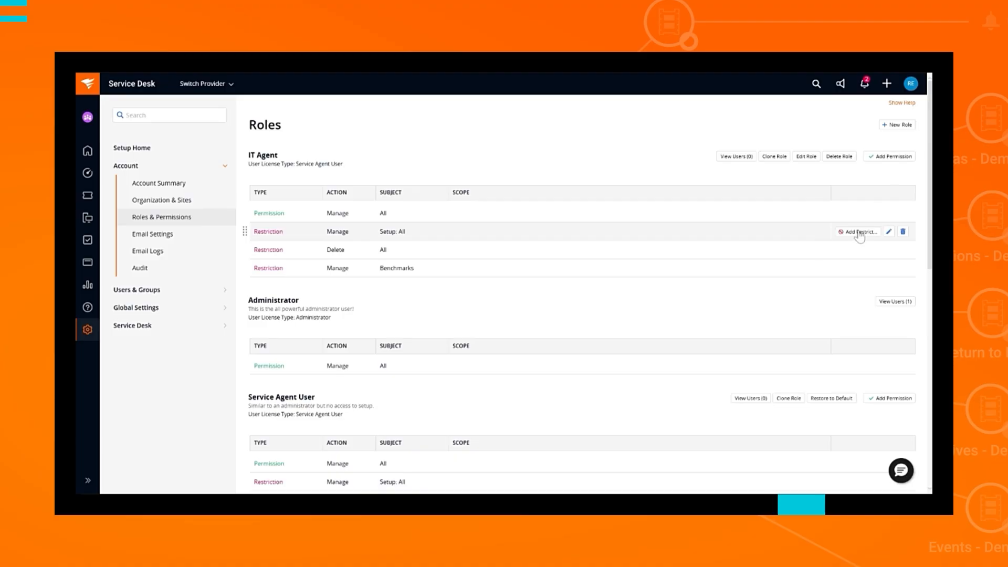
pyautogui.click(858, 233)
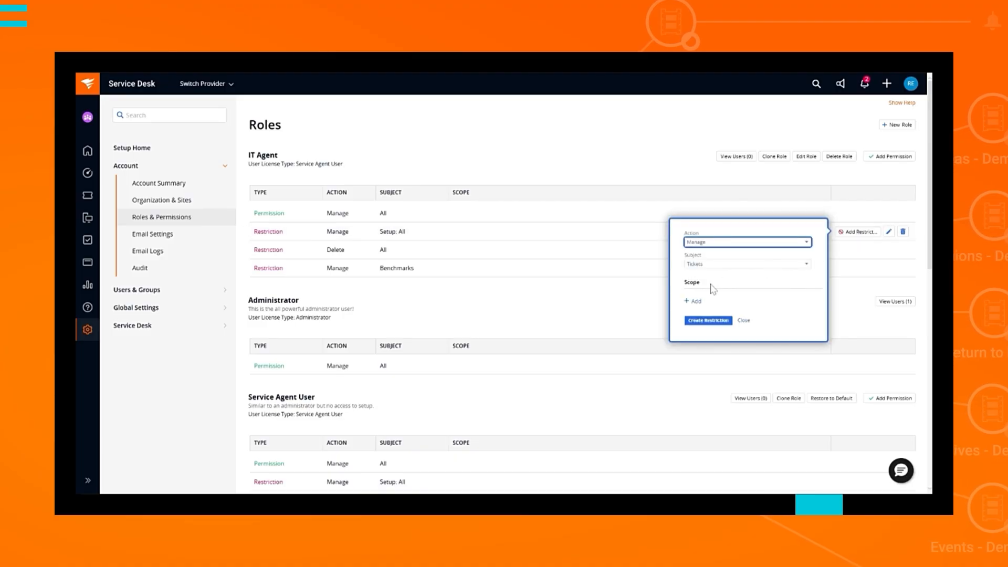
pyautogui.click(693, 301)
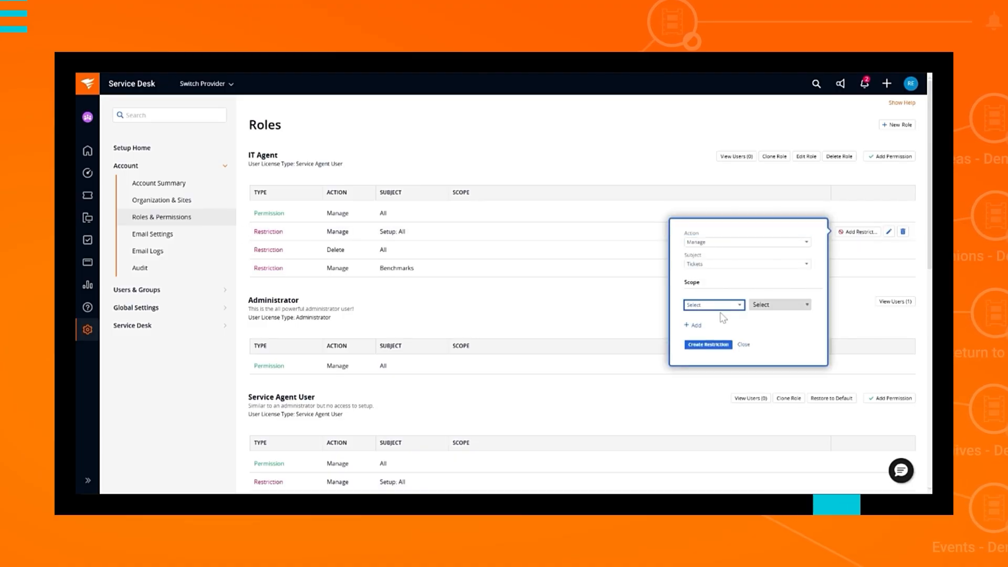
pyautogui.click(742, 345)
# - Update the IT Agent role's Manage permission to the subject Tickets, scoped to the category New Hire / OnBoarding
pyautogui.click(889, 213)
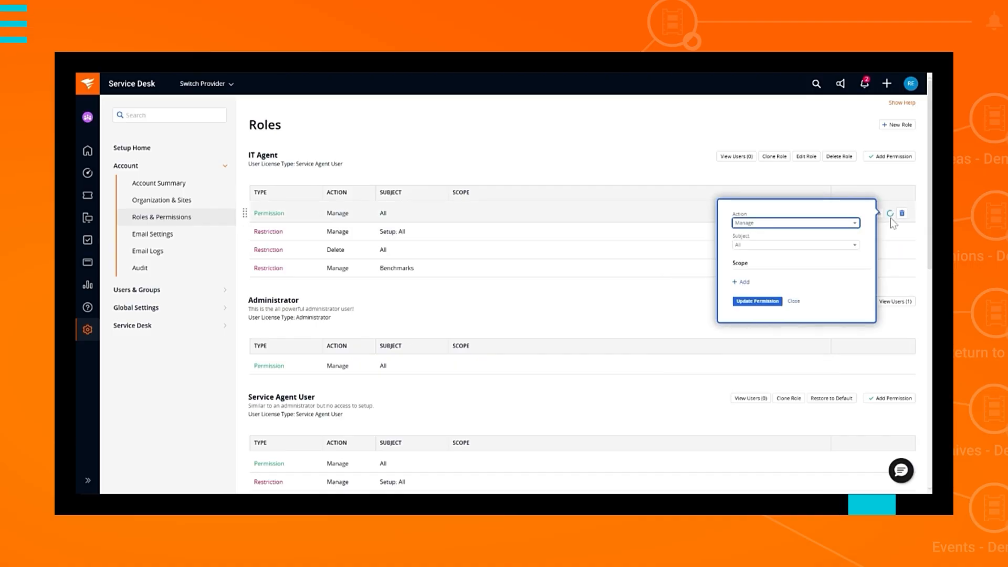
pyautogui.click(813, 243)
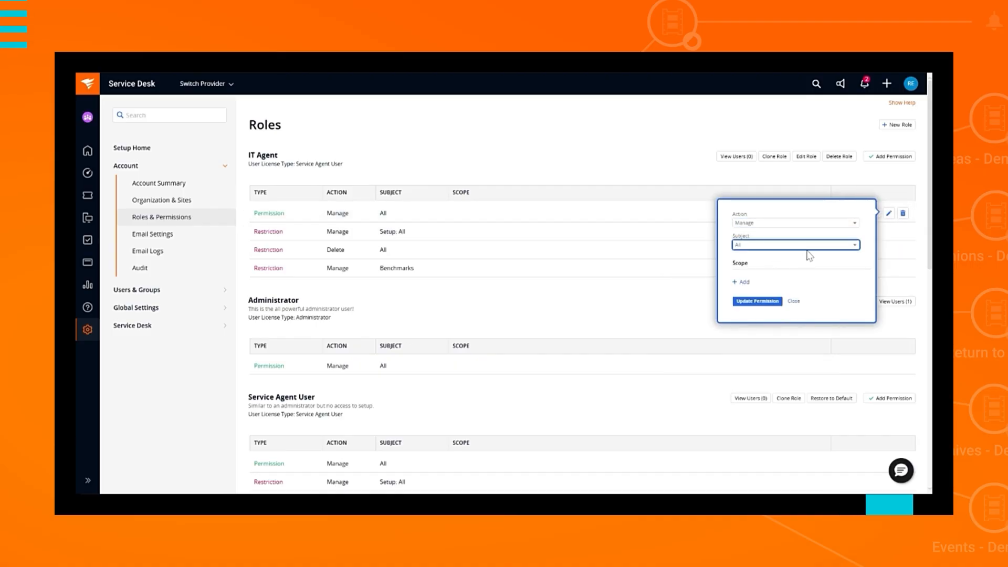
pyautogui.click(759, 327)
pyautogui.click(743, 283)
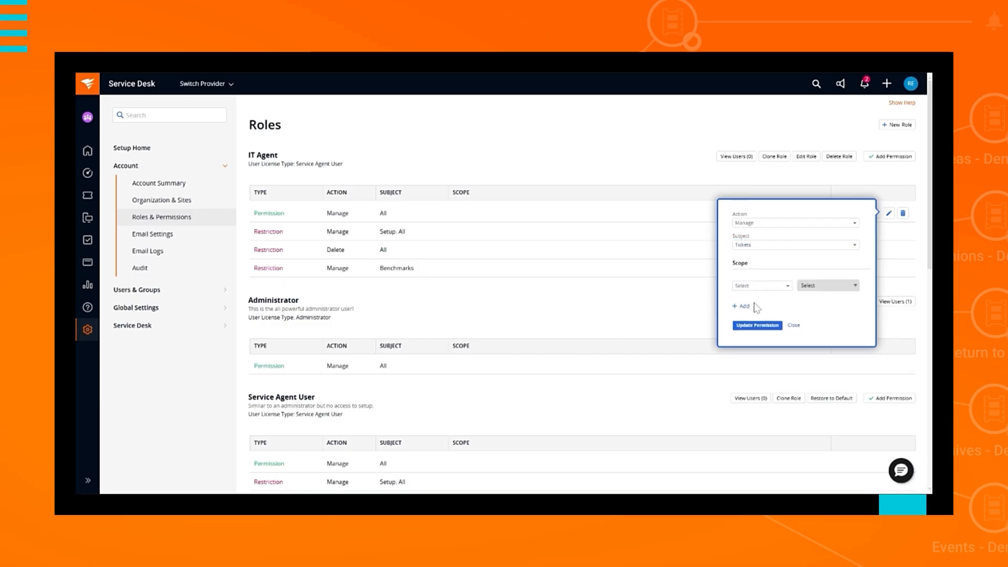
pyautogui.click(776, 286)
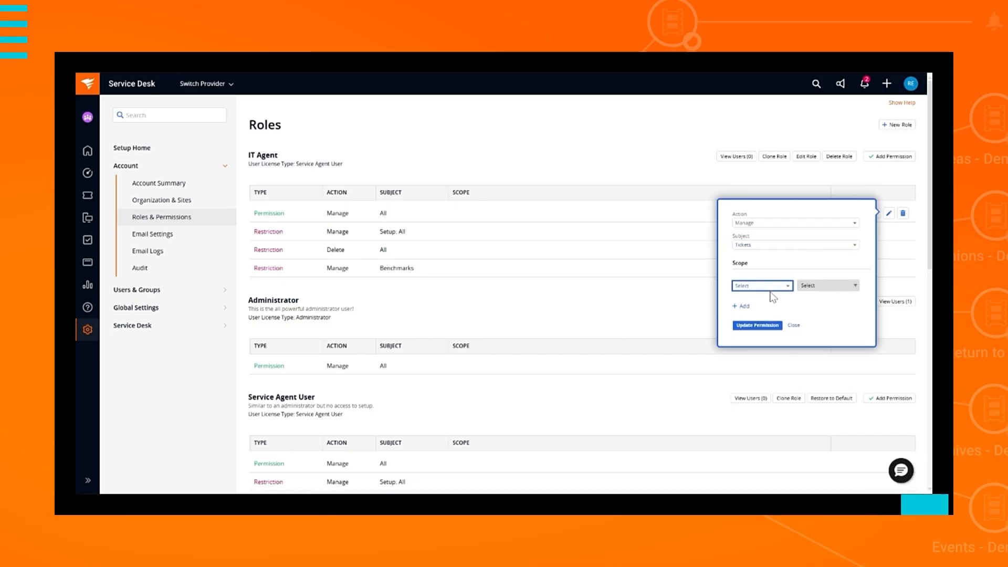
pyautogui.click(773, 297)
pyautogui.click(827, 286)
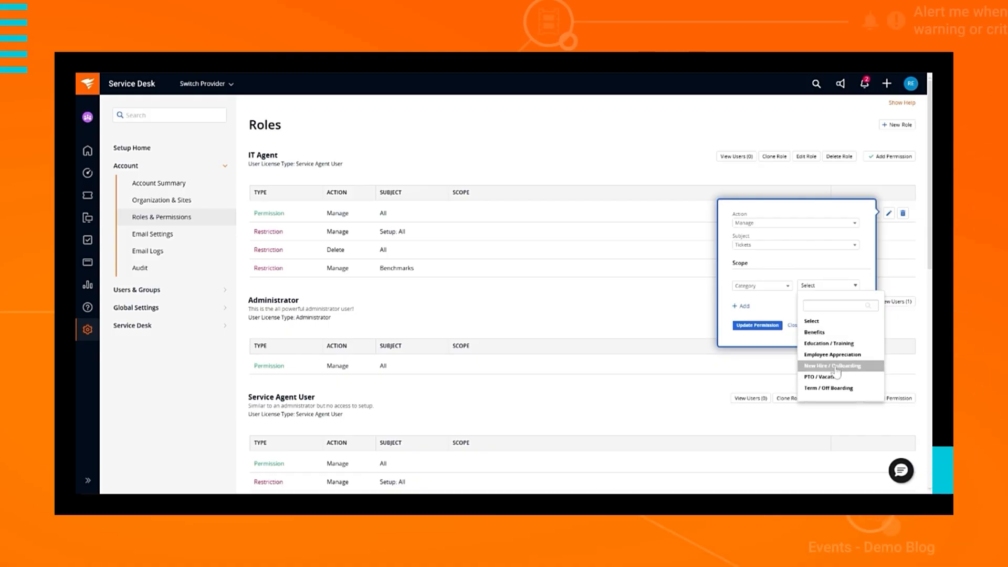
pyautogui.click(835, 366)
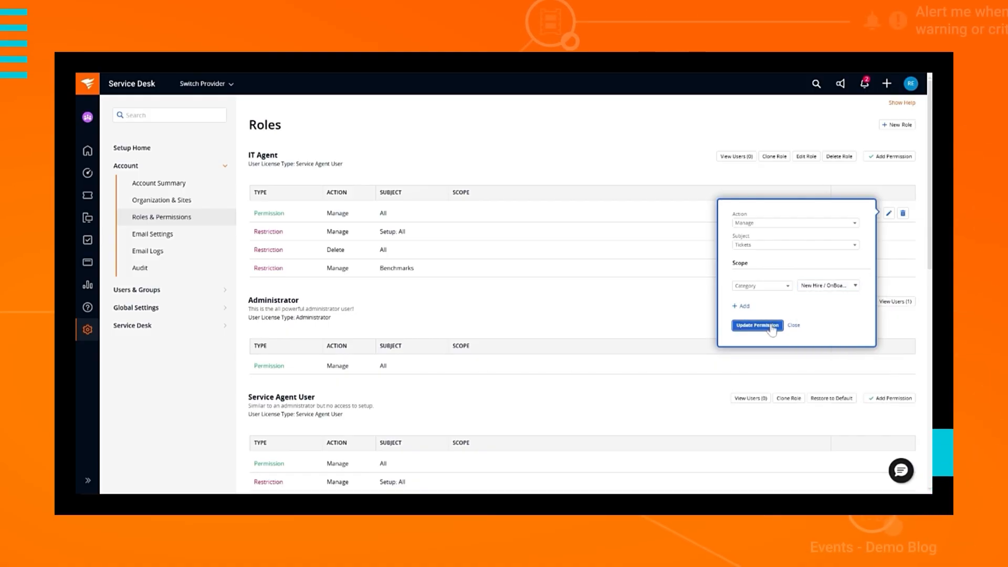
pyautogui.click(772, 326)
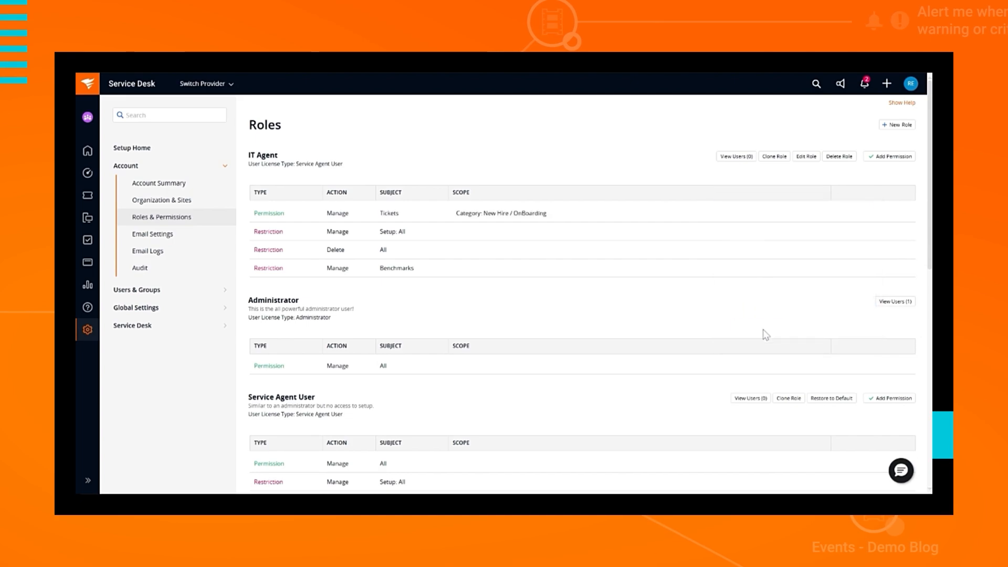
# - Look over the roles list, switch to the portal view and review the People Team homepage
pyautogui.moveTo(849, 276)
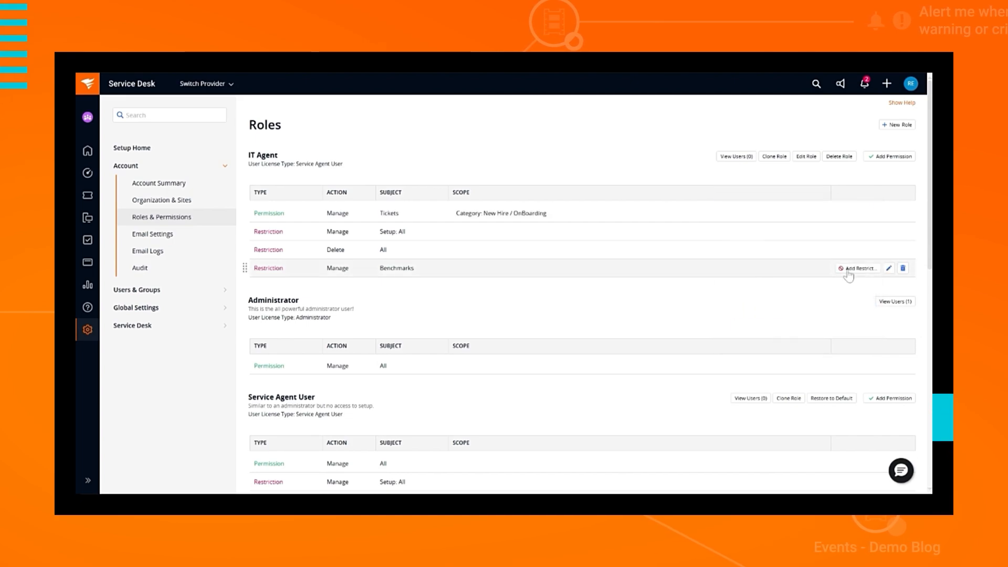
pyautogui.scroll(-5, 850, 276)
pyautogui.scroll(3, 846, 282)
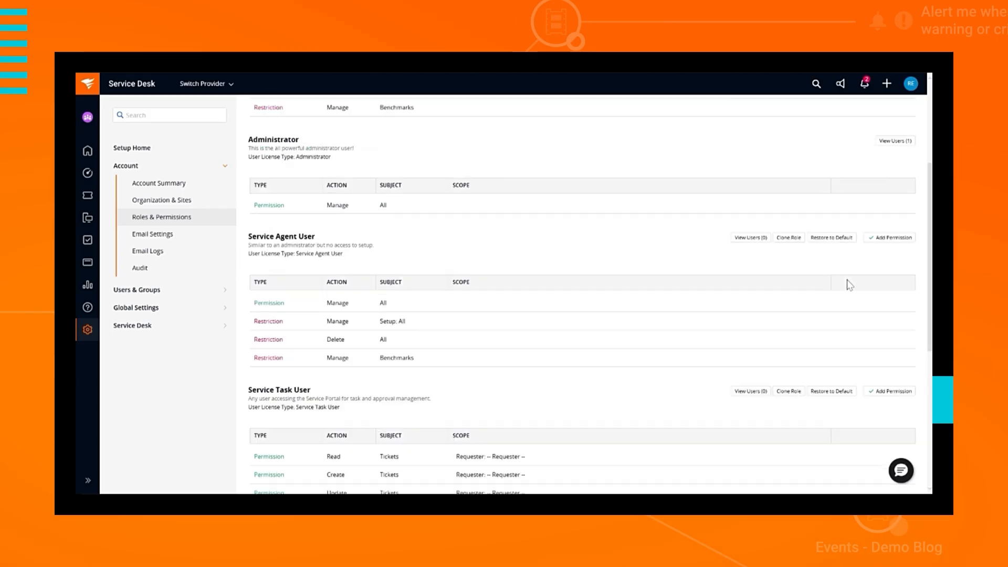
pyautogui.scroll(3, 850, 283)
pyautogui.click(911, 84)
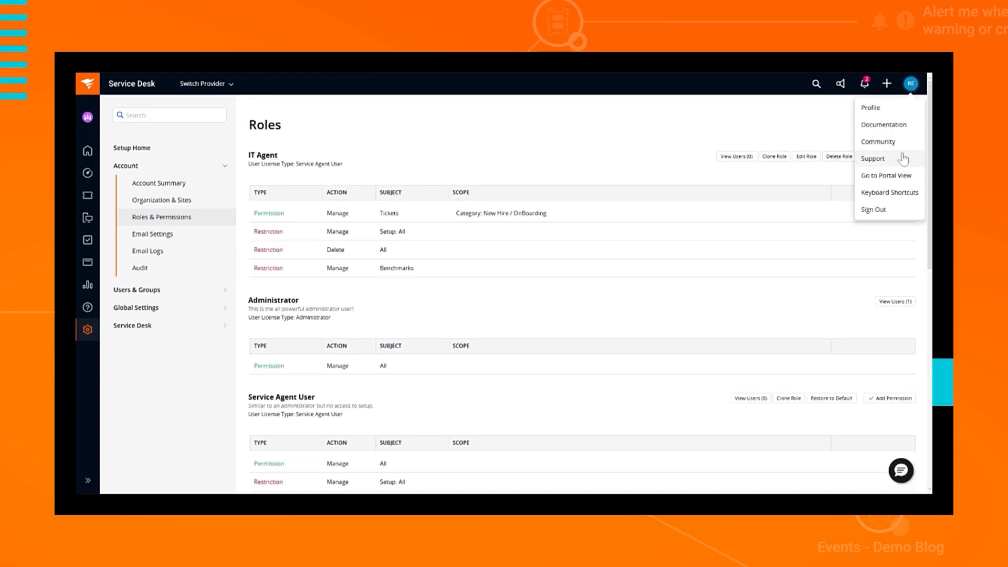
pyautogui.click(891, 177)
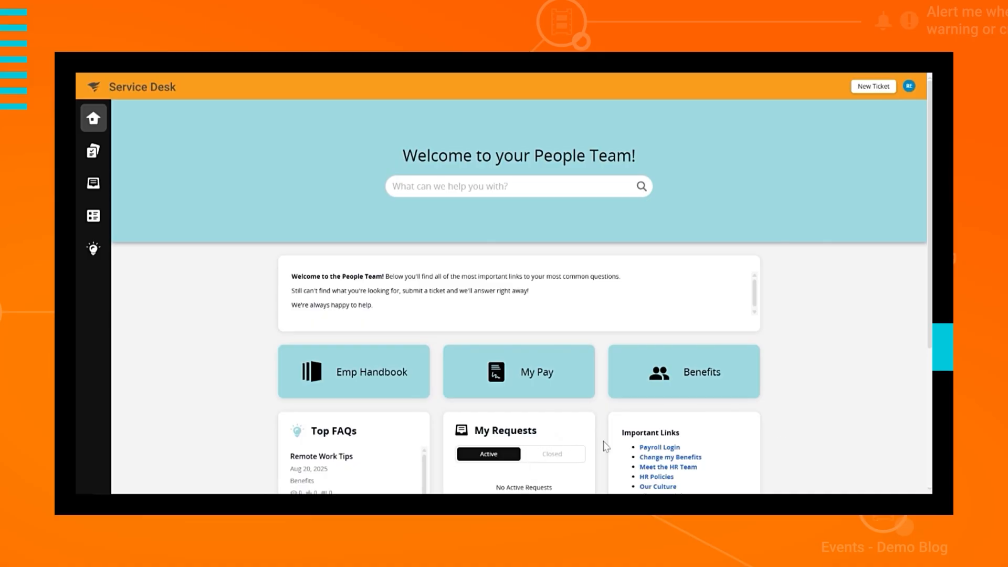
pyautogui.scroll(-4, 786, 434)
pyautogui.scroll(4, 788, 434)
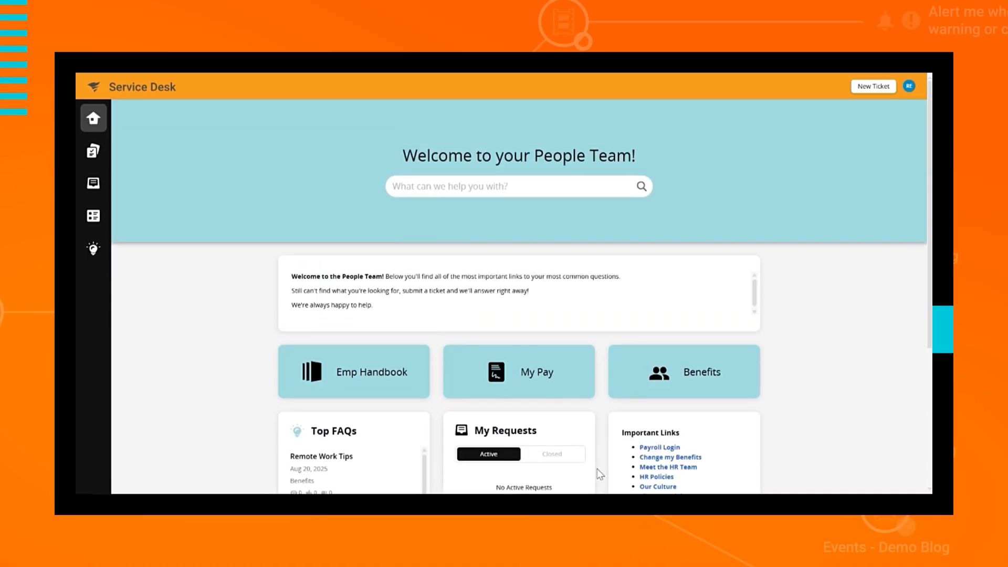